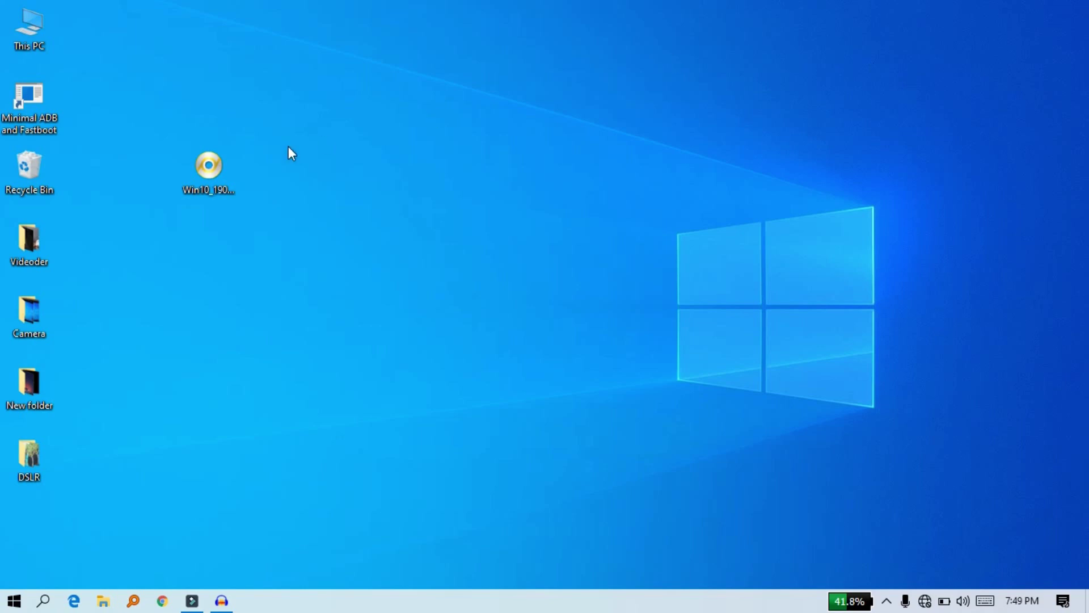
View the file properties of the Win10_1909_English_x64 image on the desktop, including its size and type
click(194, 185)
click(374, 166)
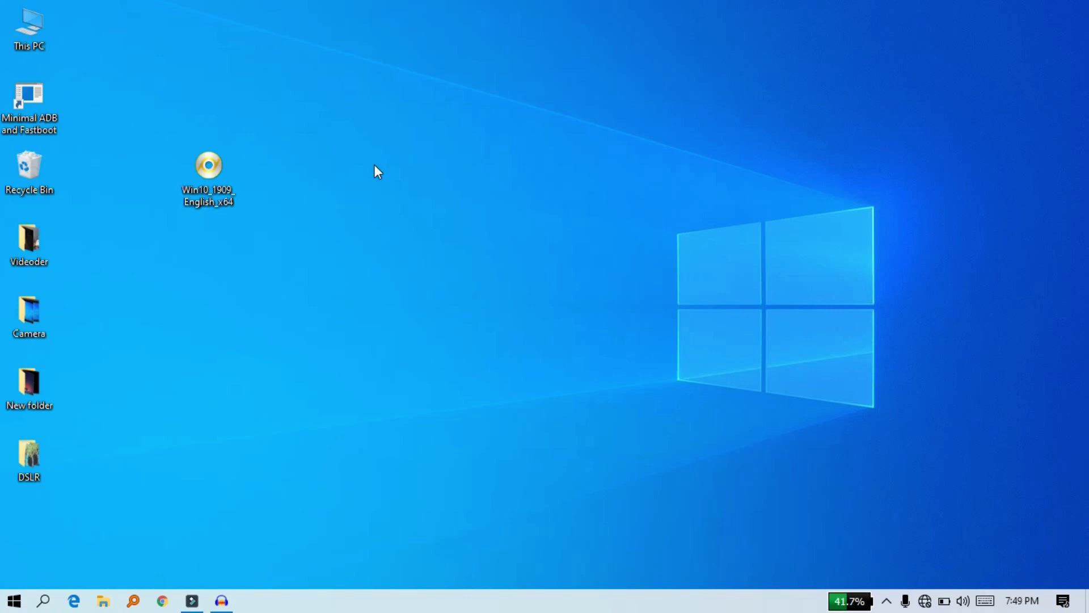
right_click(198, 175)
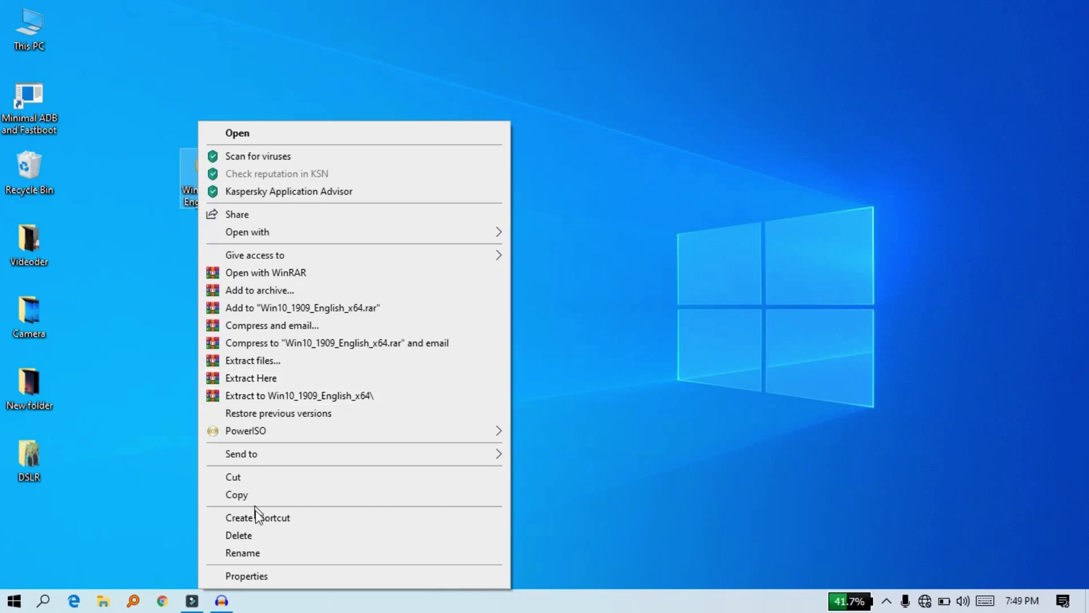
click(281, 587)
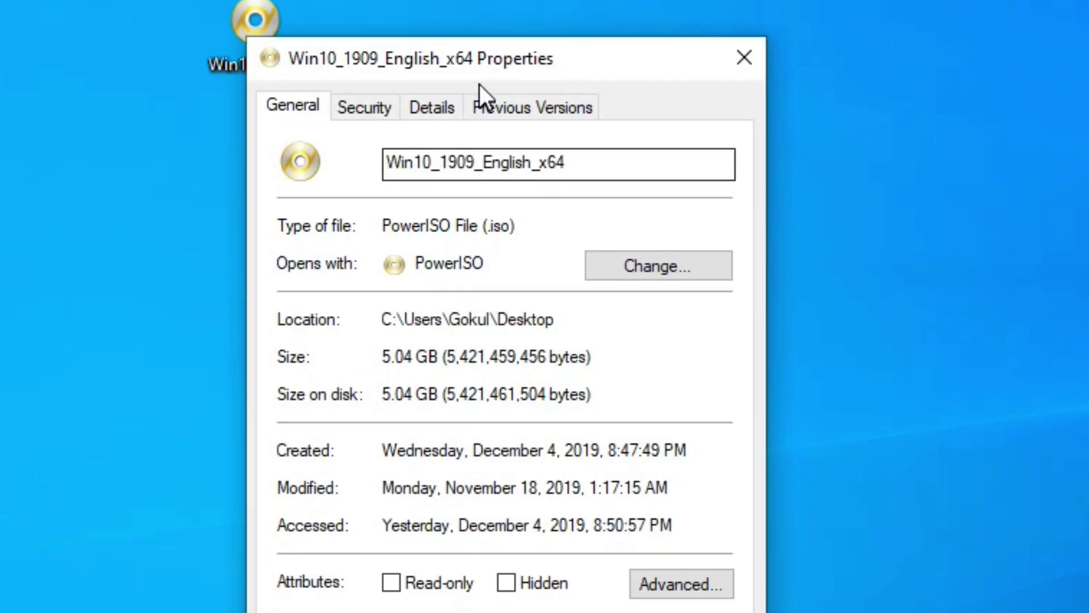
drag(479, 53, 543, 0)
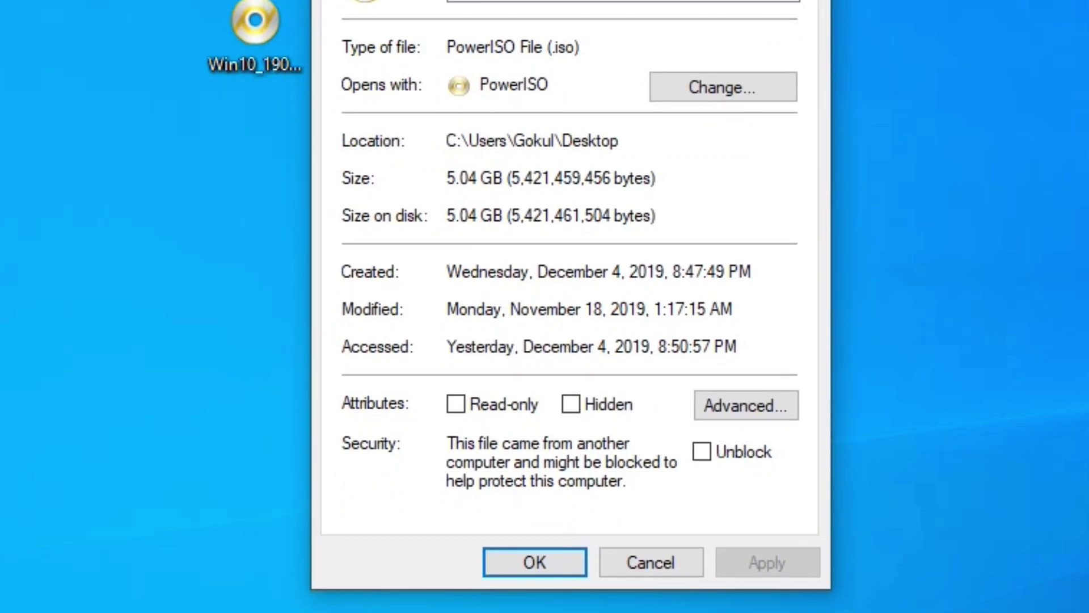
key(Return)
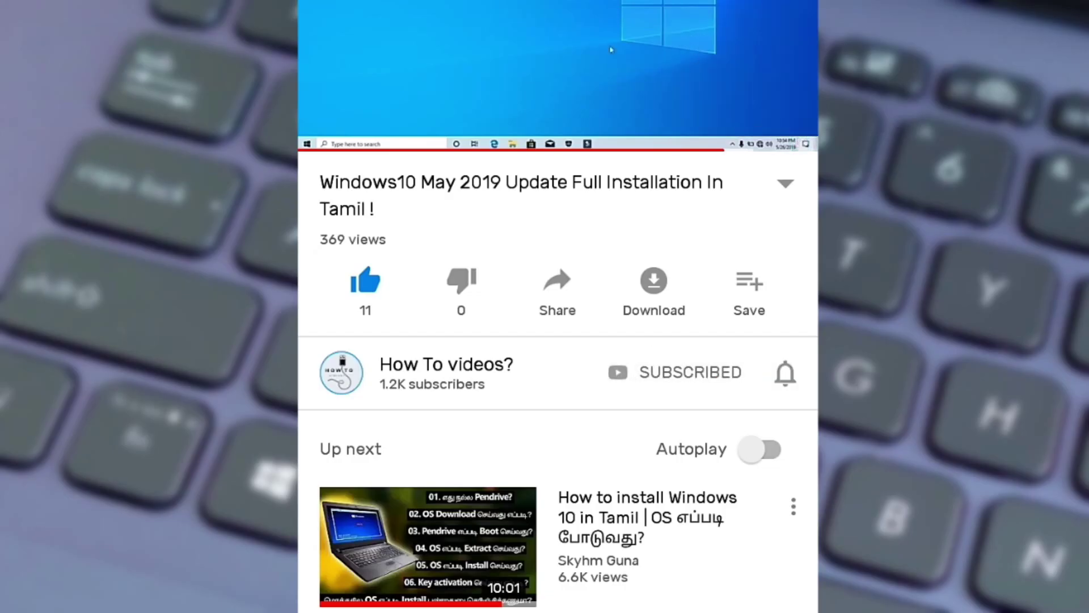
click(629, 307)
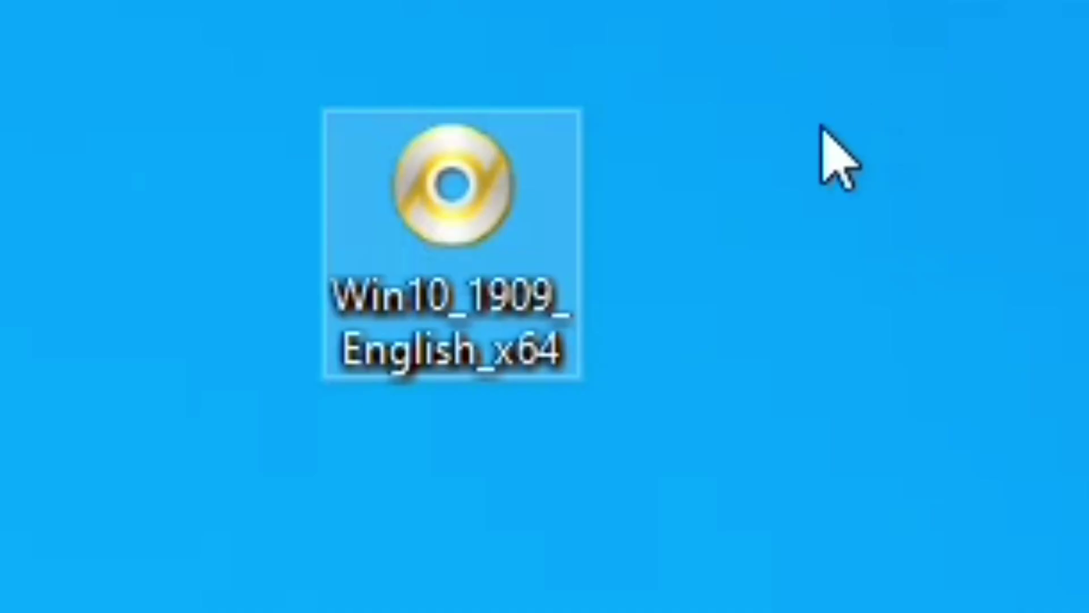
Change the default app for the Win10_1909_English_x64 ISO file to Windows Explorer and apply the change
mouse_move(214, 165)
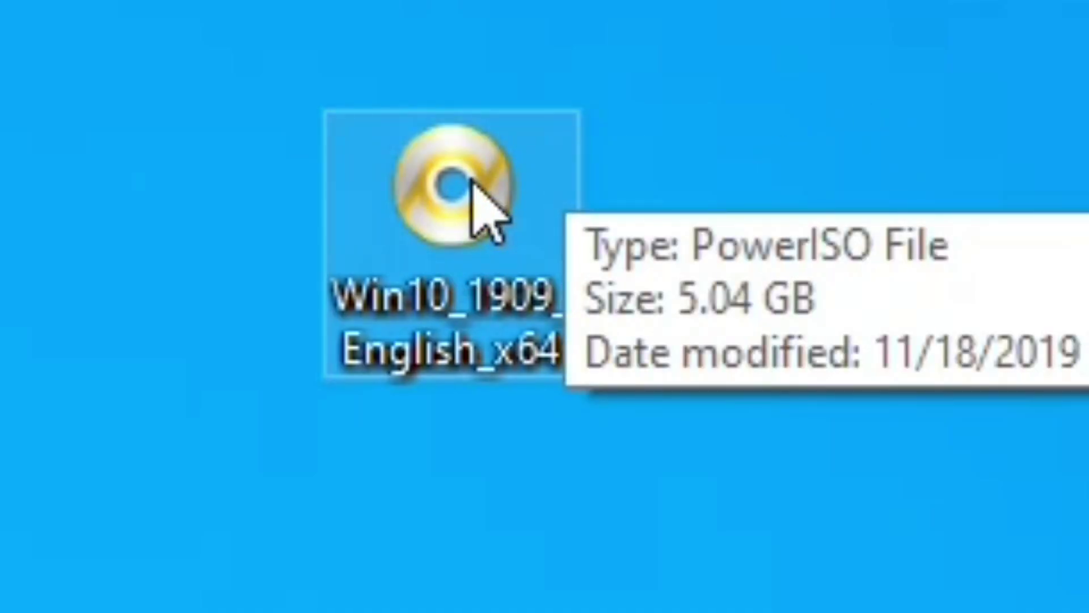
right_click(486, 214)
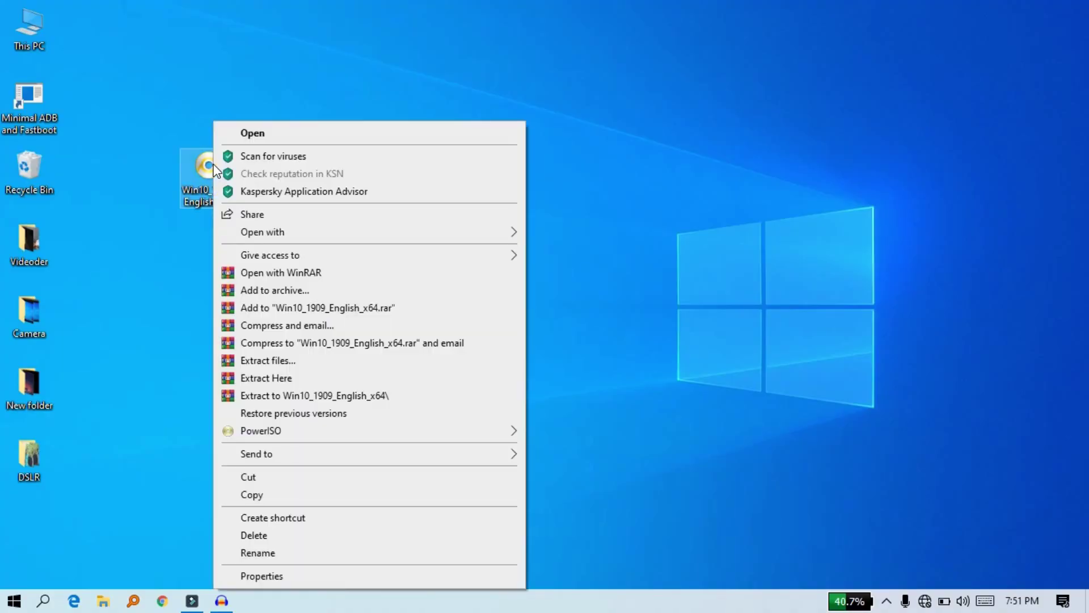
click(283, 573)
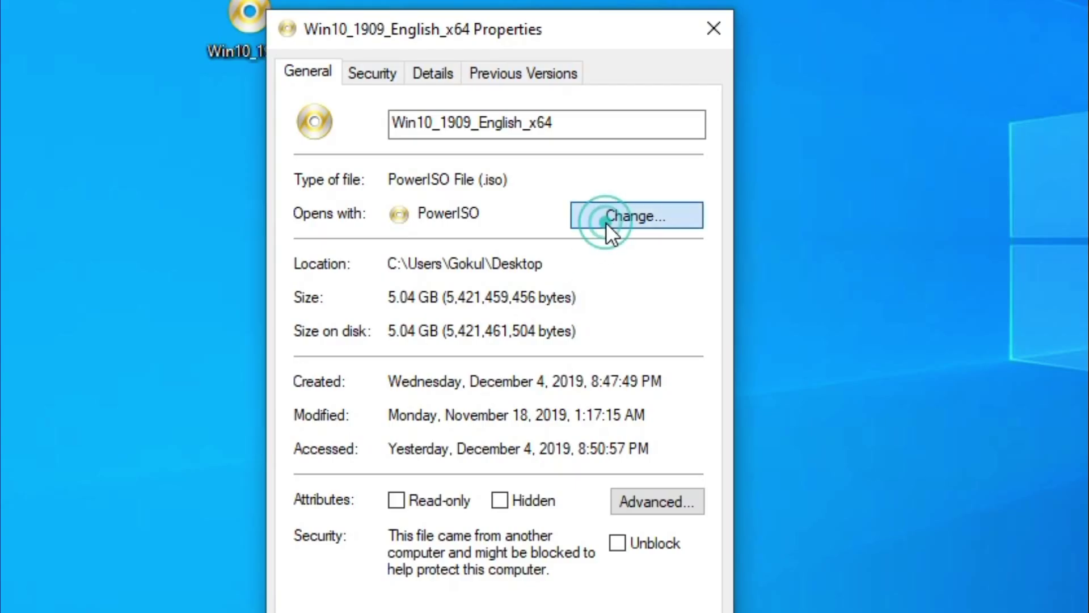
click(605, 222)
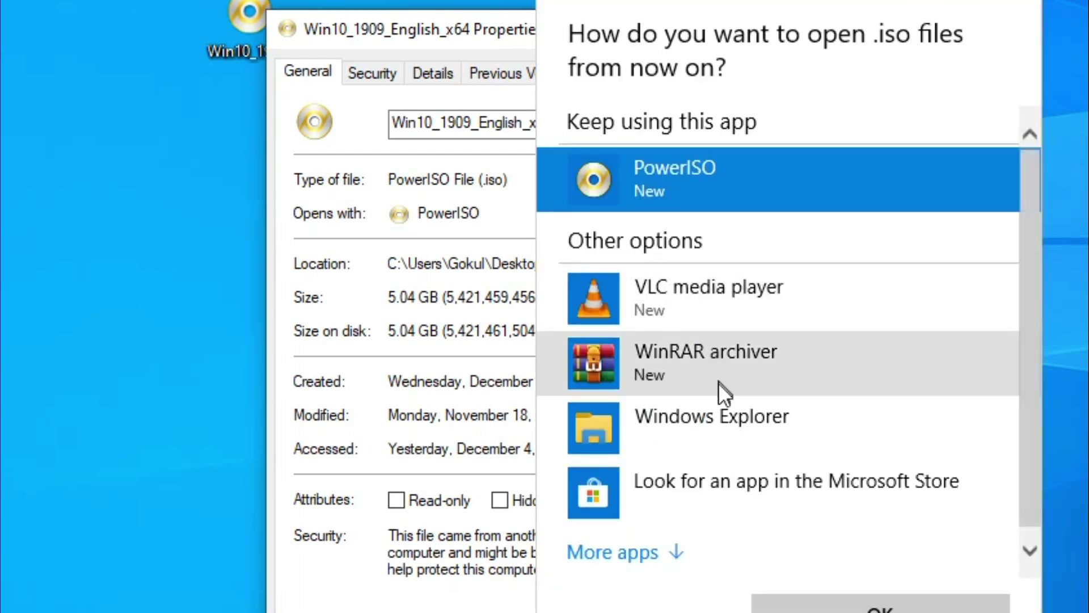
click(721, 402)
click(721, 403)
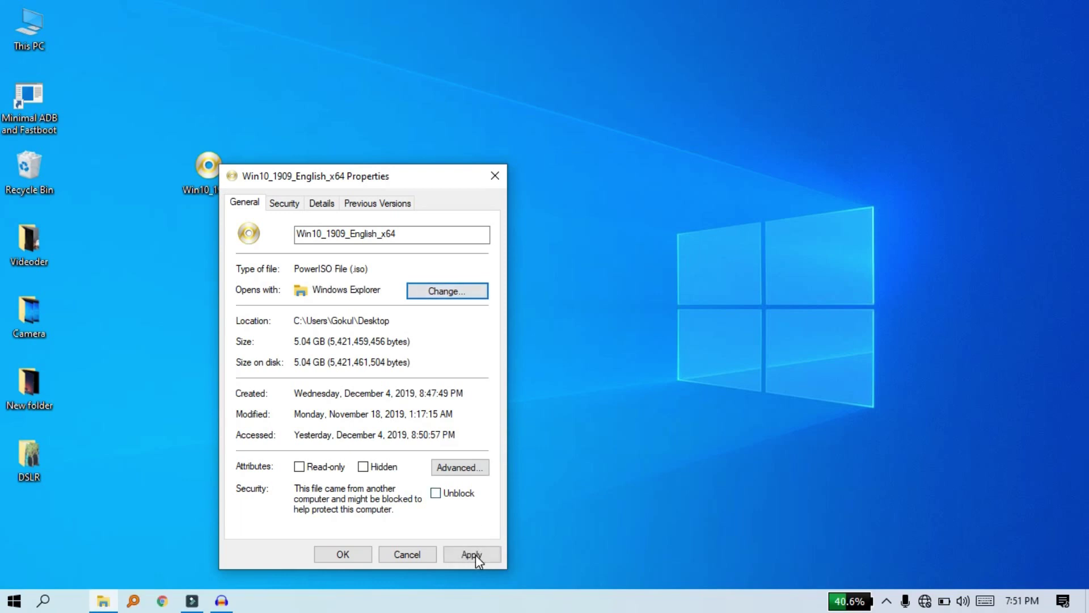
click(474, 554)
click(346, 553)
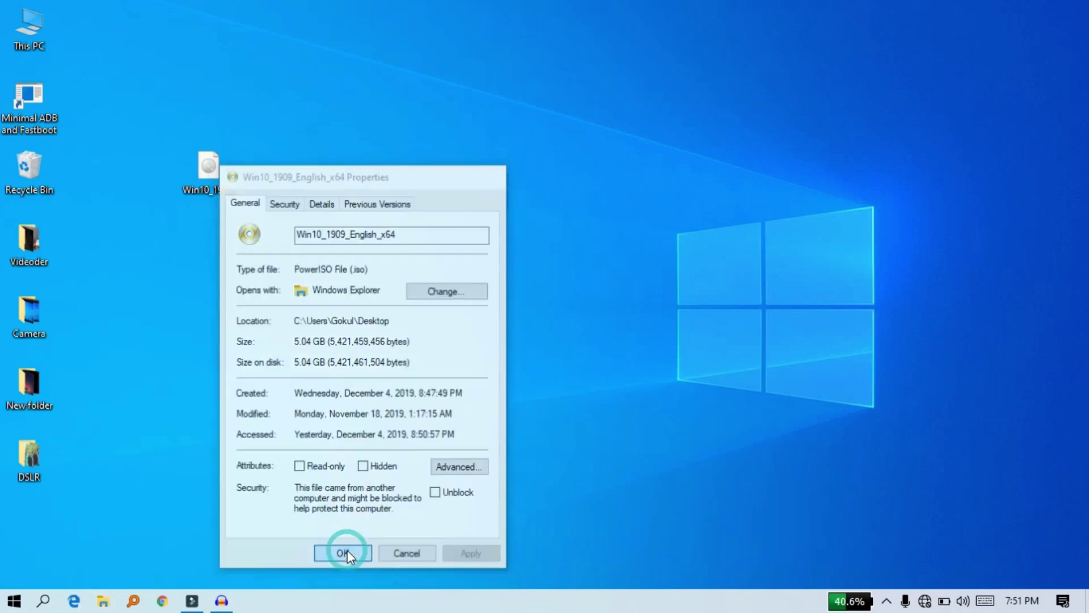
right_click(347, 550)
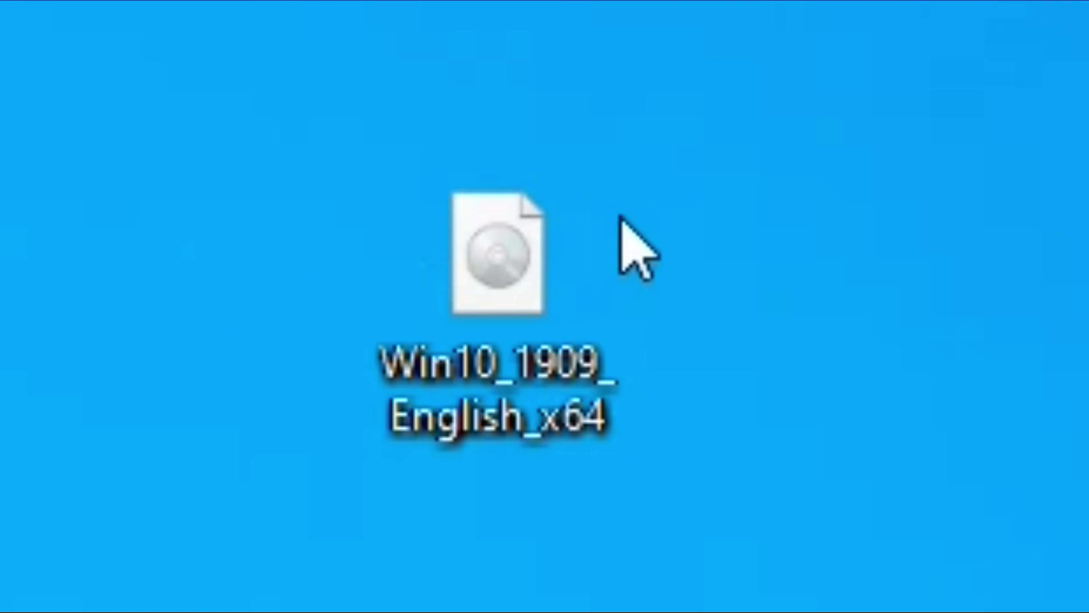
click(251, 157)
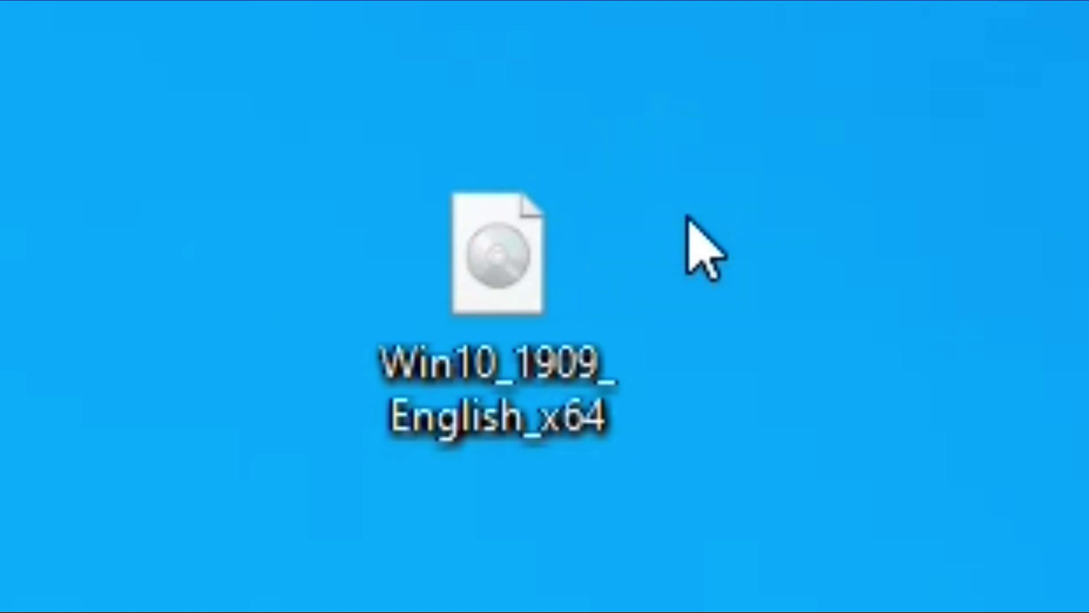
Mount the Win10_1909_English_x64 image and open its DVD Drive (F:) from This PC in a maximized window
click(525, 285)
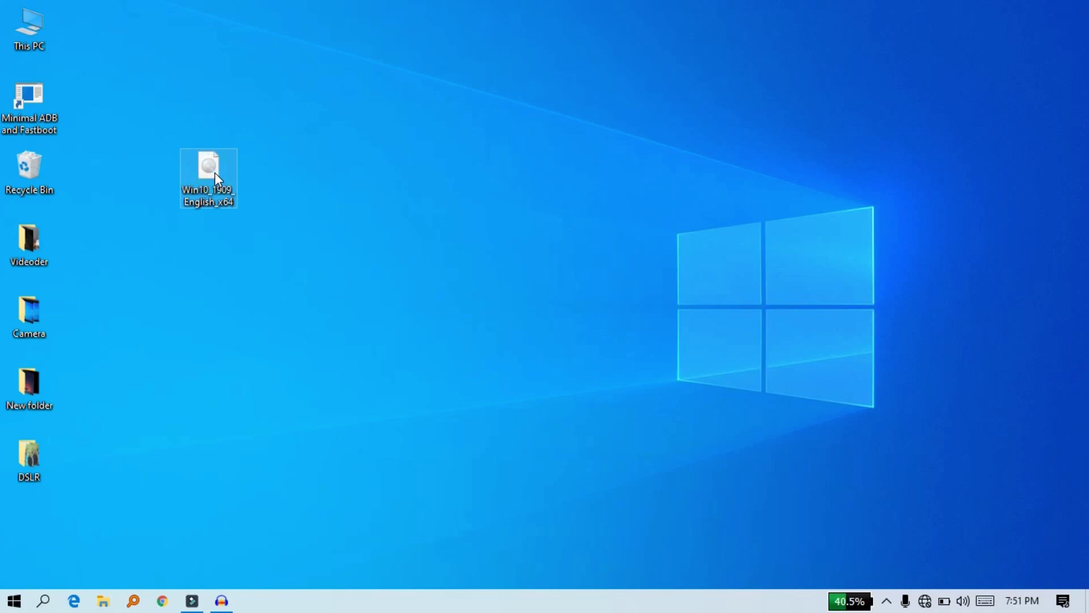
double_click(214, 172)
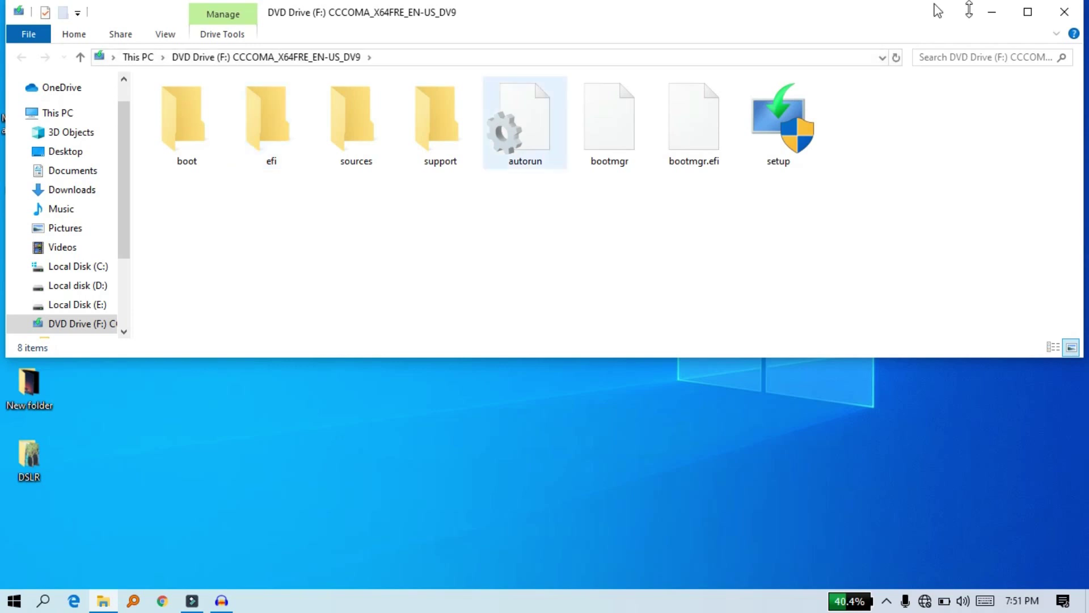
click(1026, 12)
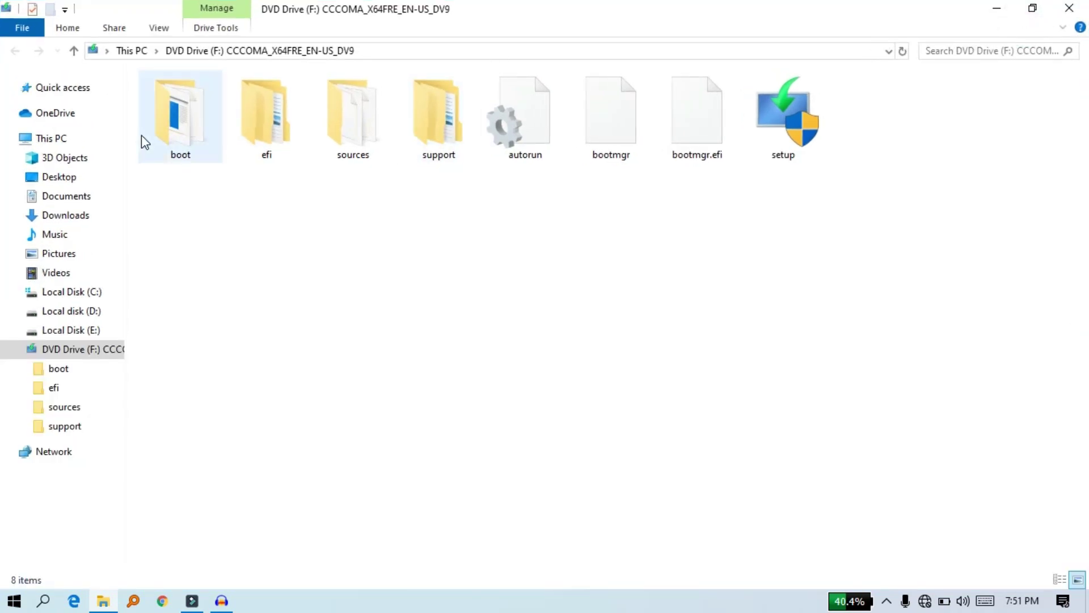
click(81, 136)
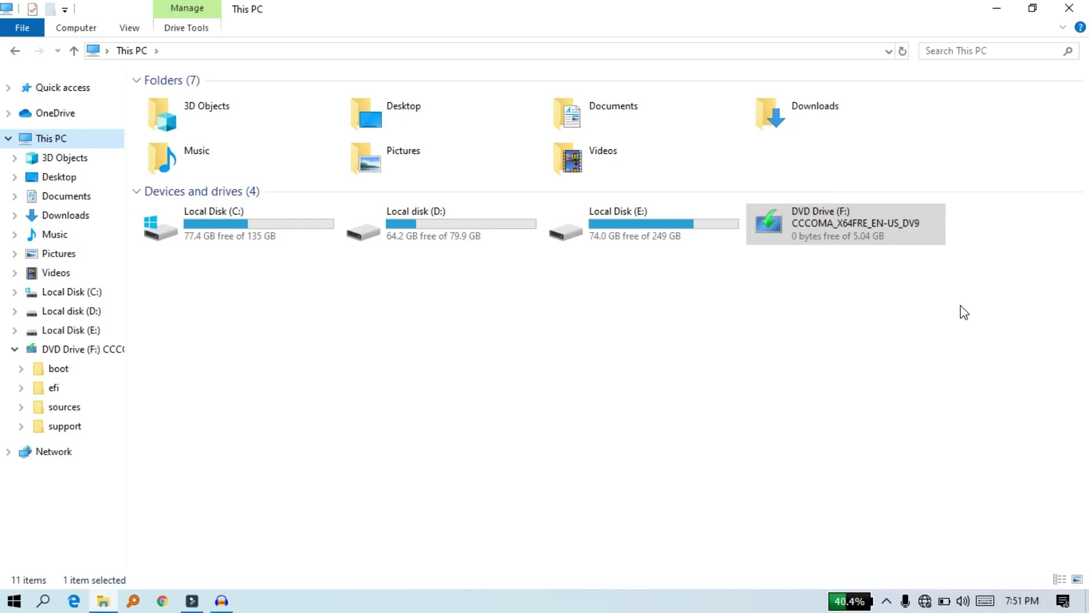
double_click(854, 223)
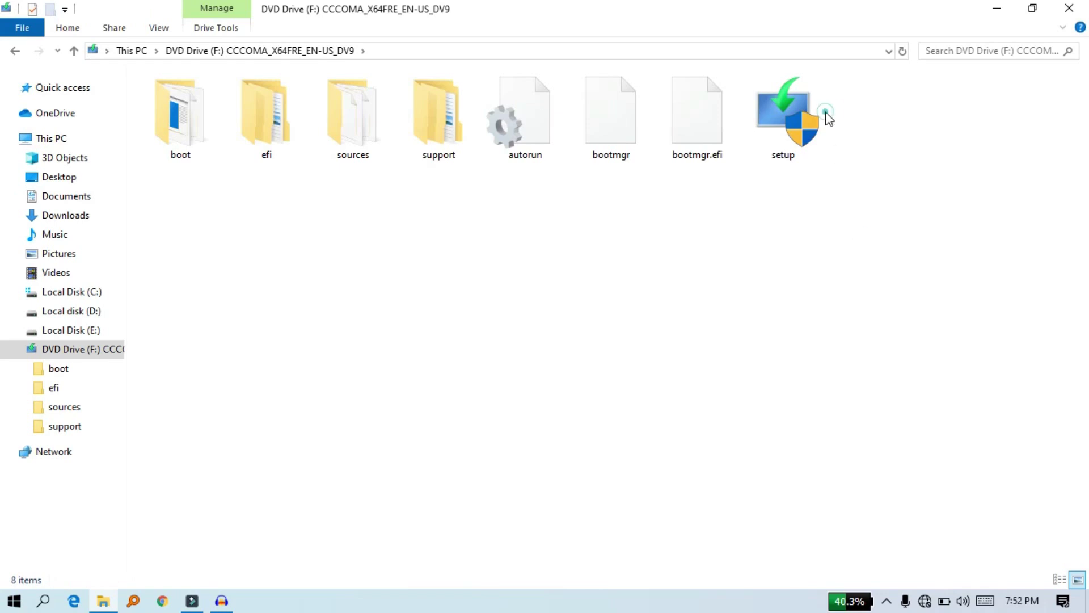
Launch setup from the mounted DVD drive and close the File Explorer window
click(799, 115)
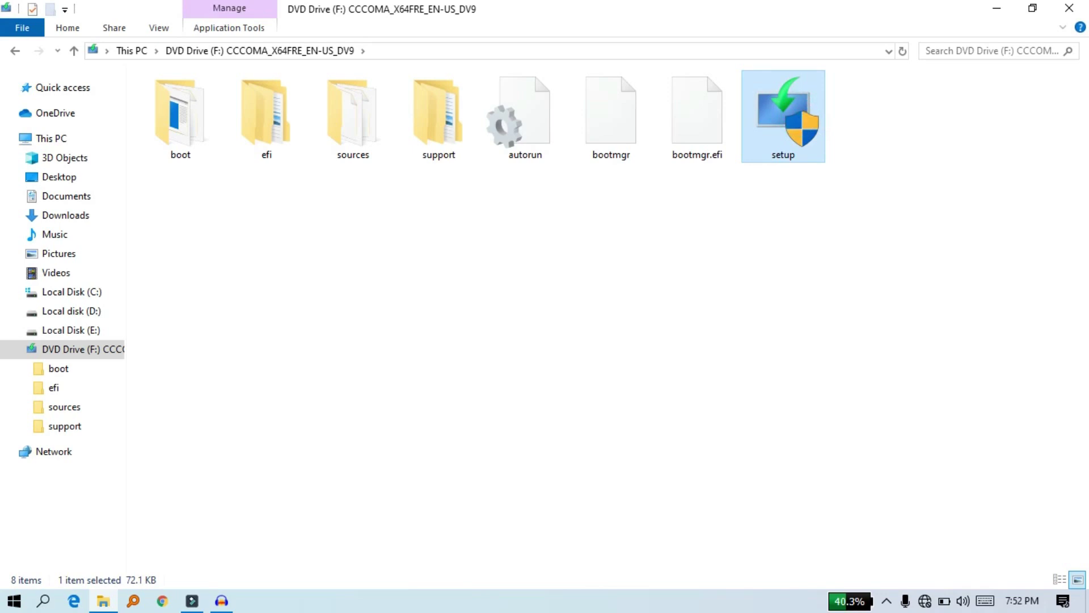
key(Return)
click(1069, 8)
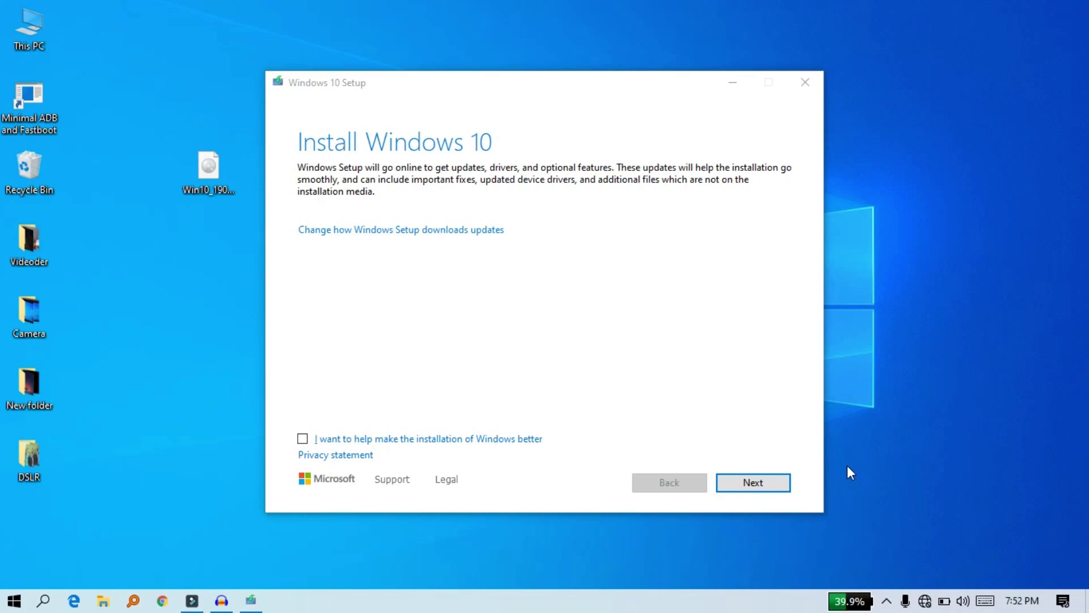
Continue Windows 10 Setup with the default update download option and accept the license terms
click(745, 486)
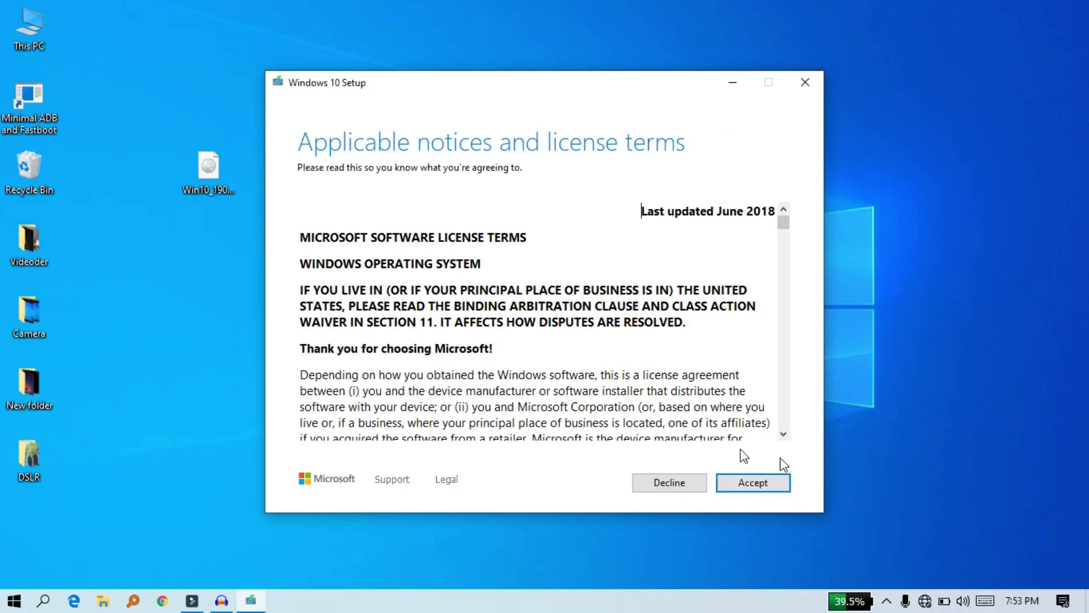
click(769, 482)
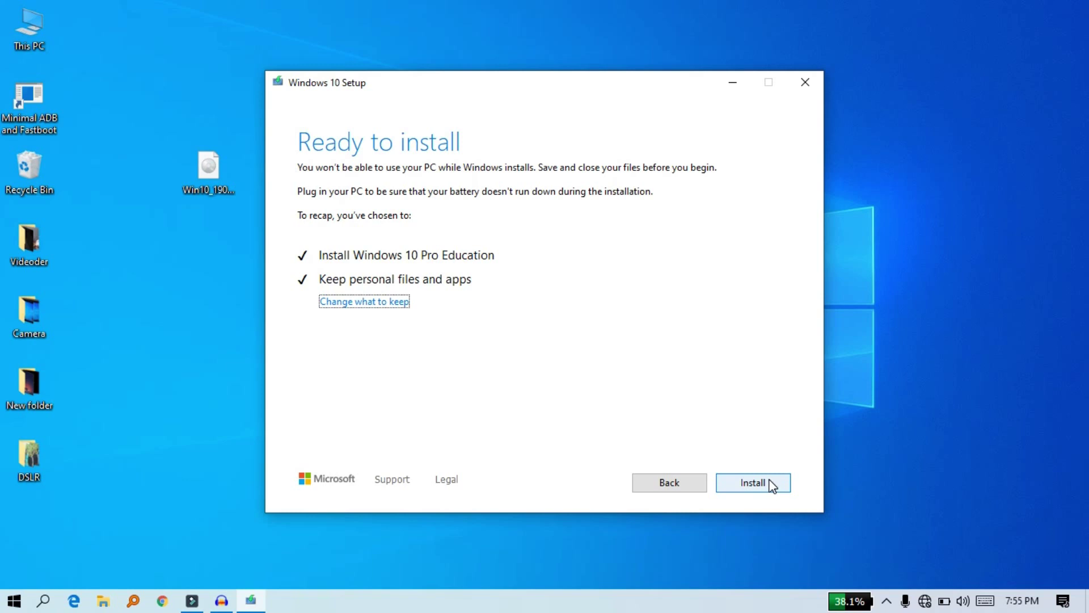
Go through the options for what to keep, choose Keep personal files and apps, and start the Windows 10 installation
click(385, 303)
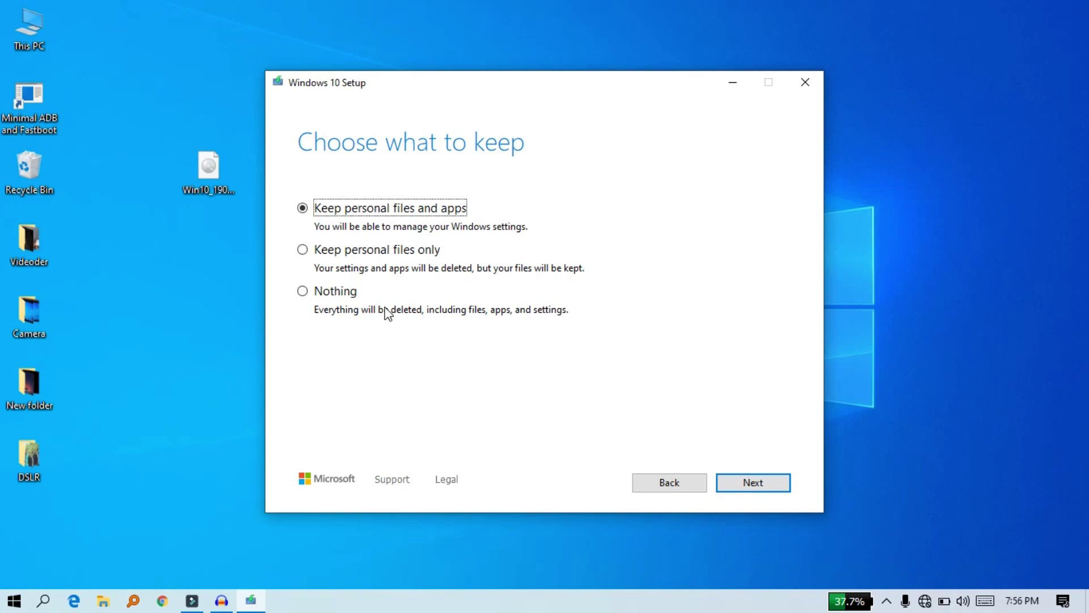
click(360, 250)
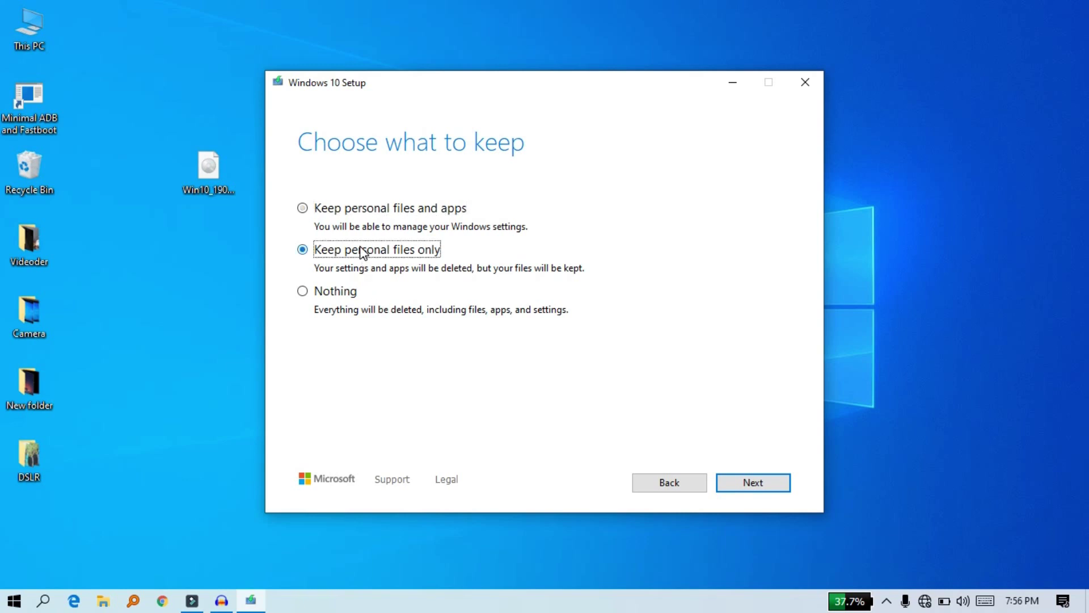
click(359, 211)
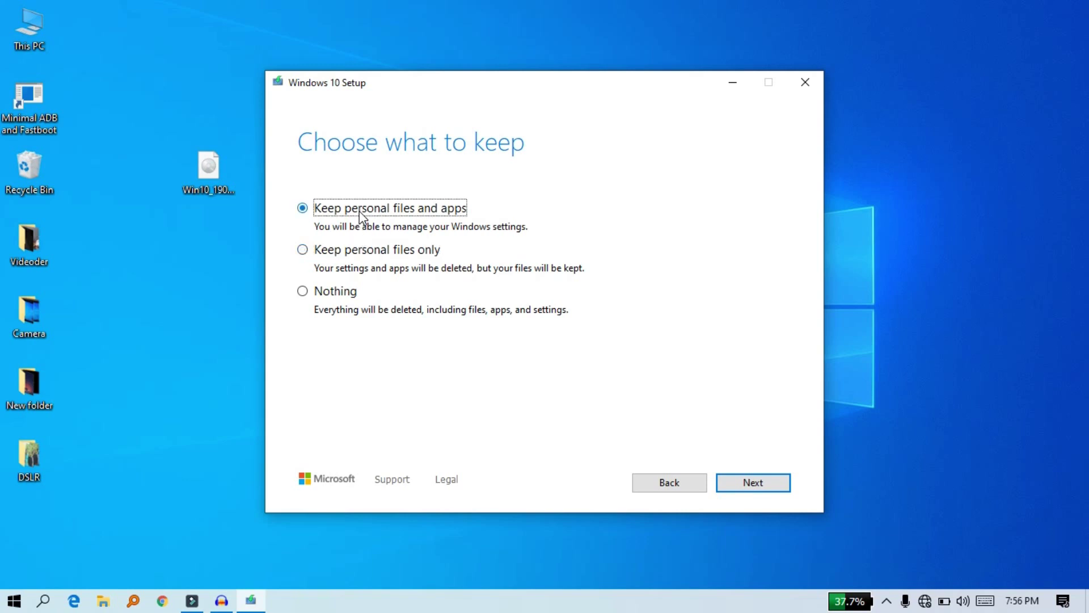
click(337, 291)
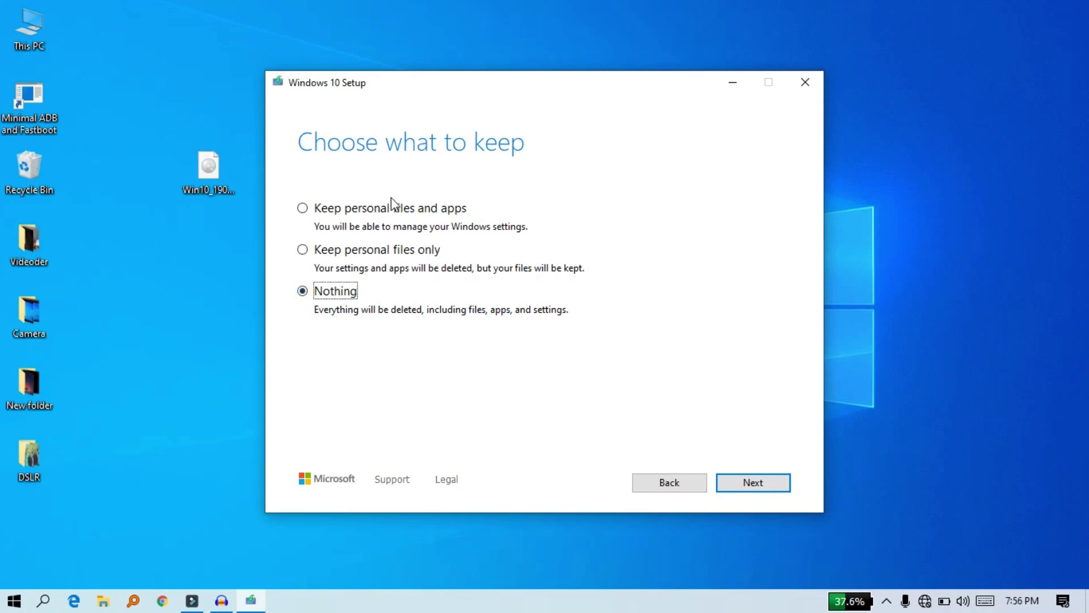
click(390, 205)
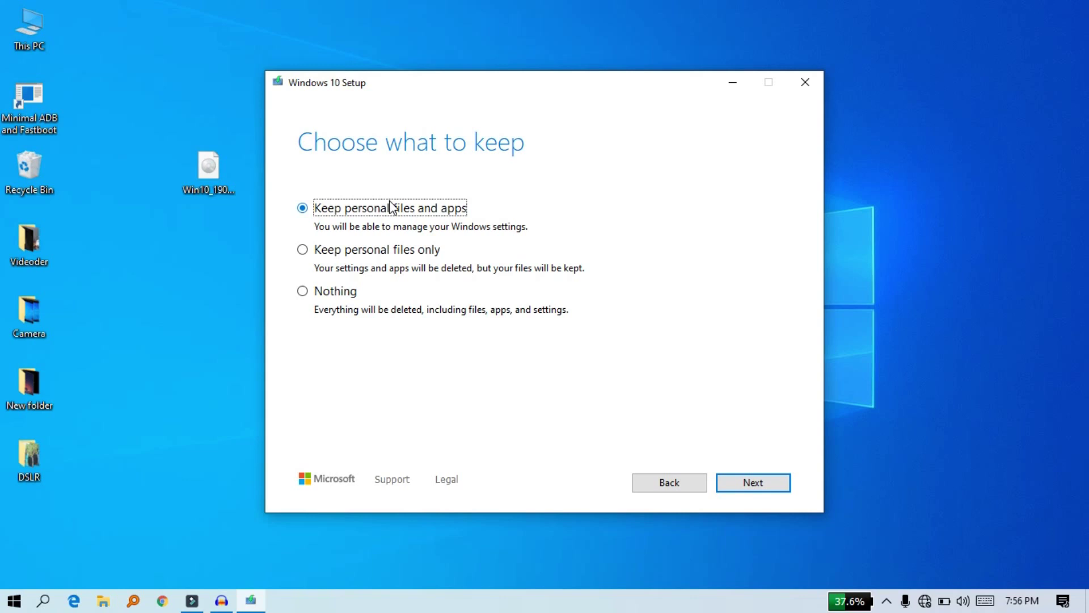
click(756, 484)
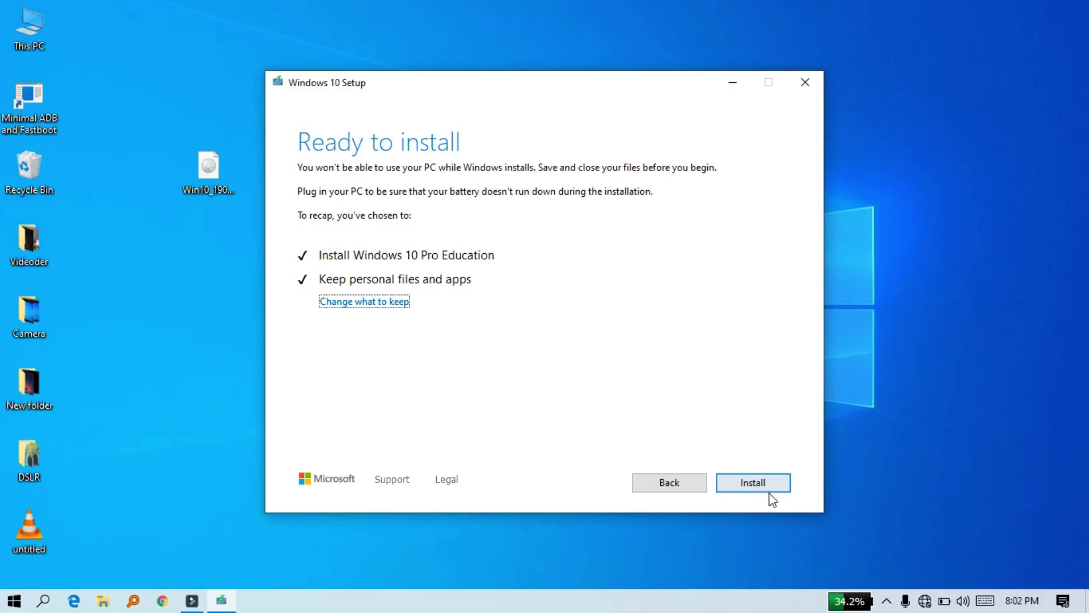
click(770, 492)
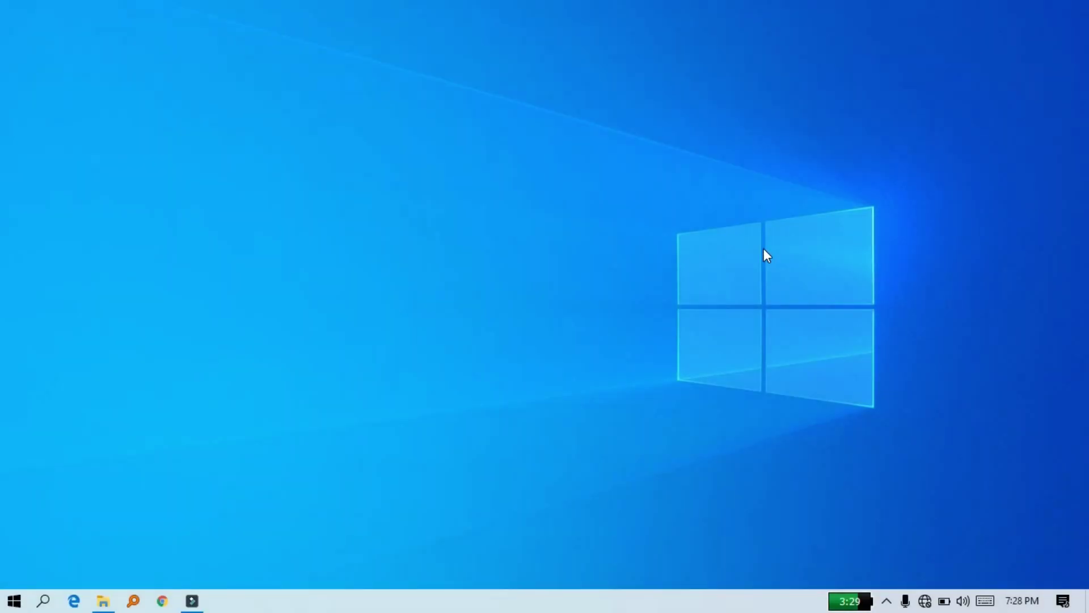
Run winver and move the About Windows dialog toward the middle of the desktop to check the installed version
key(super+r)
key(BackSpace)
text(w)
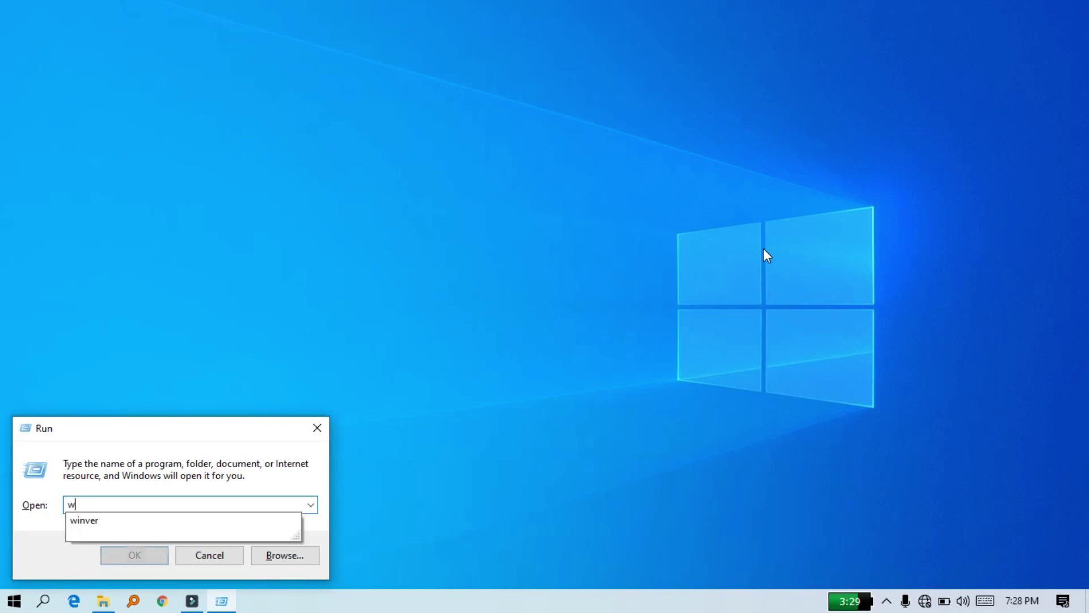
text(inver)
key(Return)
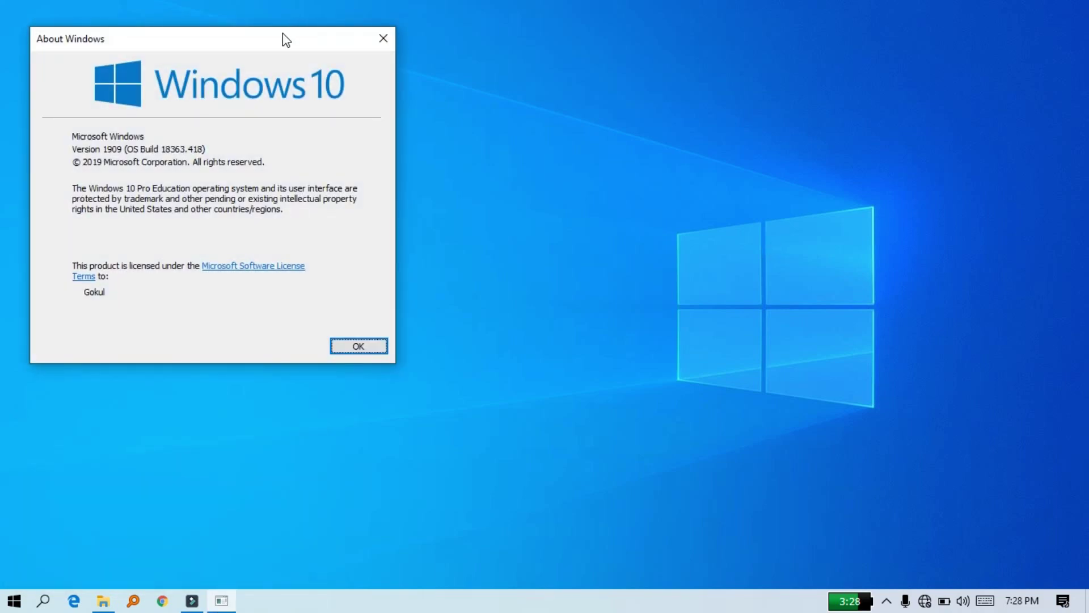
drag(290, 38, 548, 132)
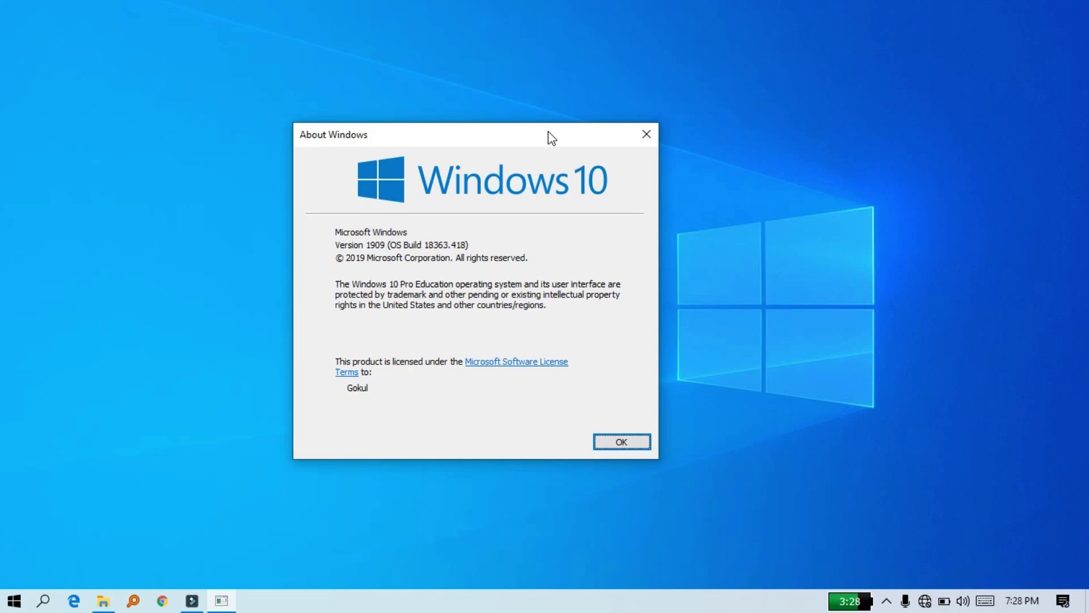
key(super)
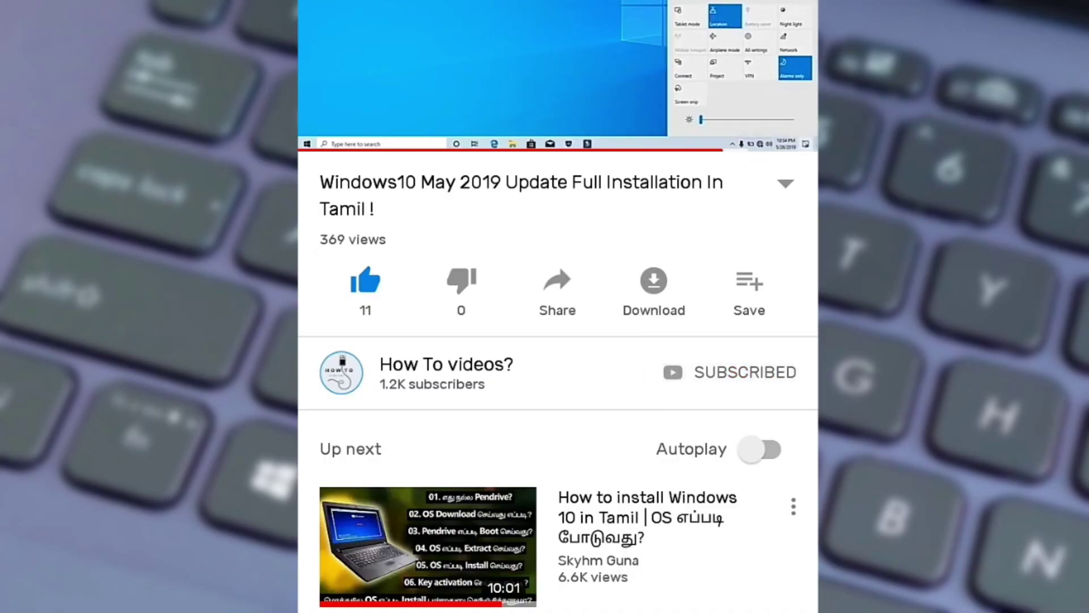
click(785, 373)
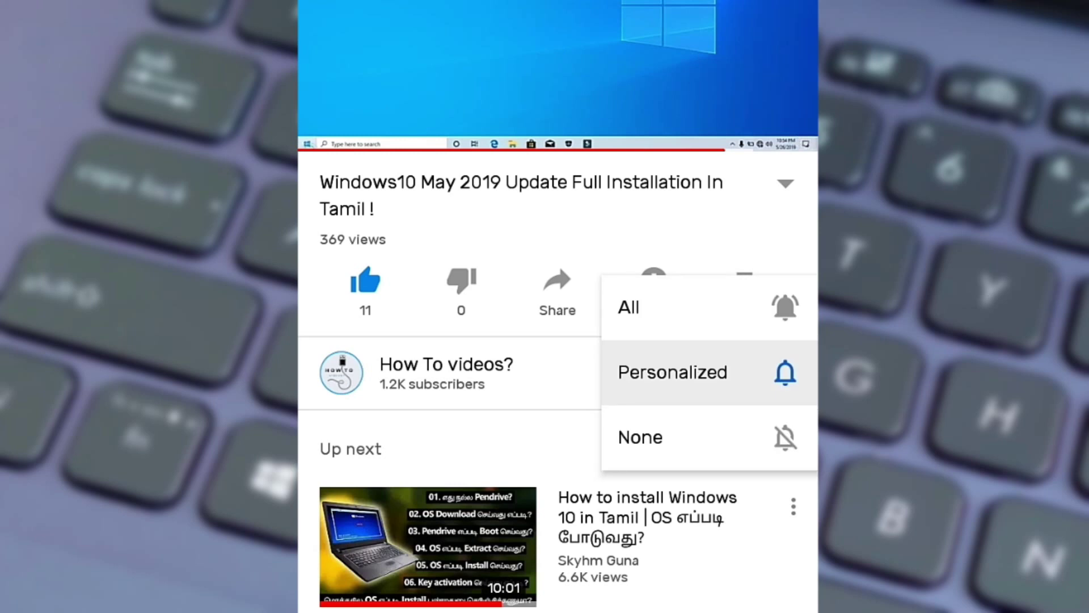
click(627, 309)
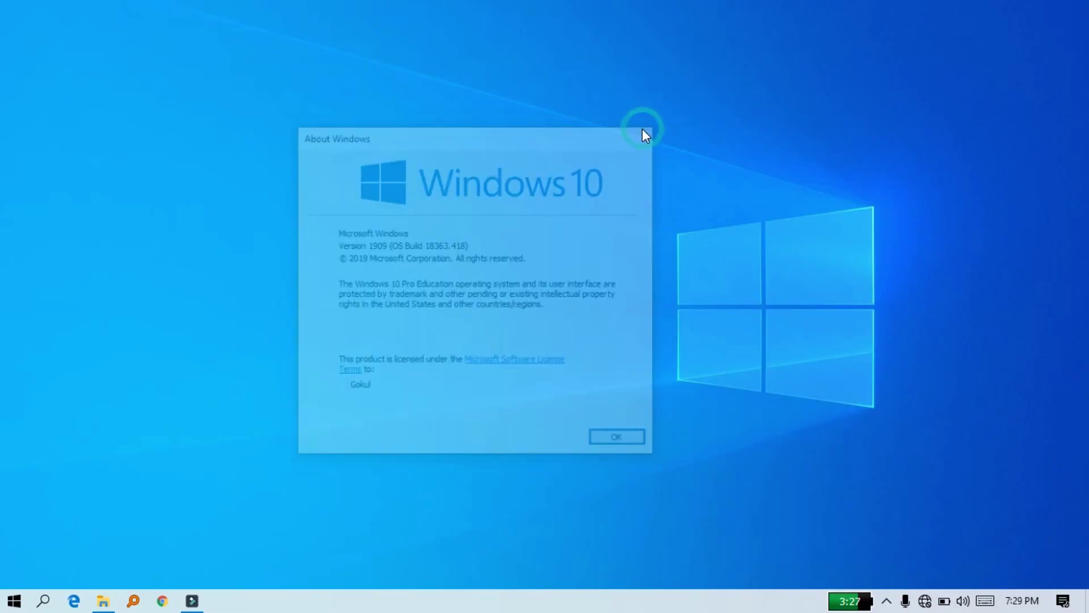
Close the About Windows dialog
click(642, 128)
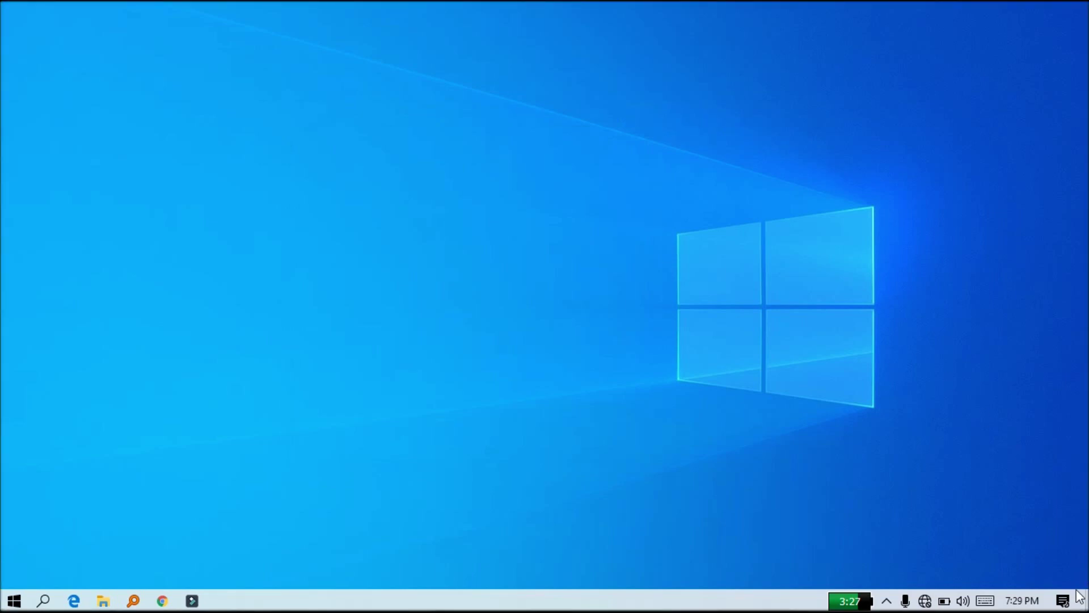